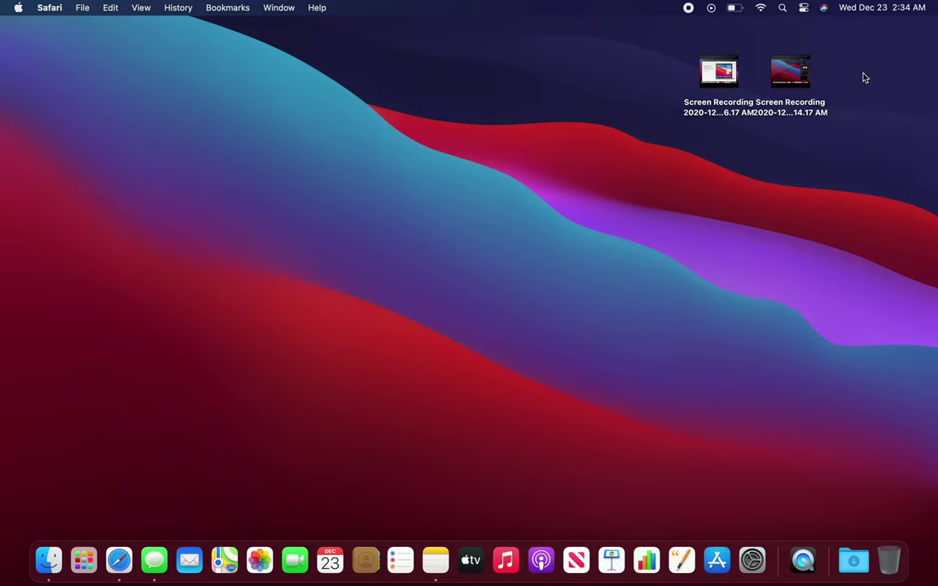
Step: Marquee-select both Screen Recording icons on the desktop and drag them into Downloads
left_click_drag(864, 57, 674, 163)
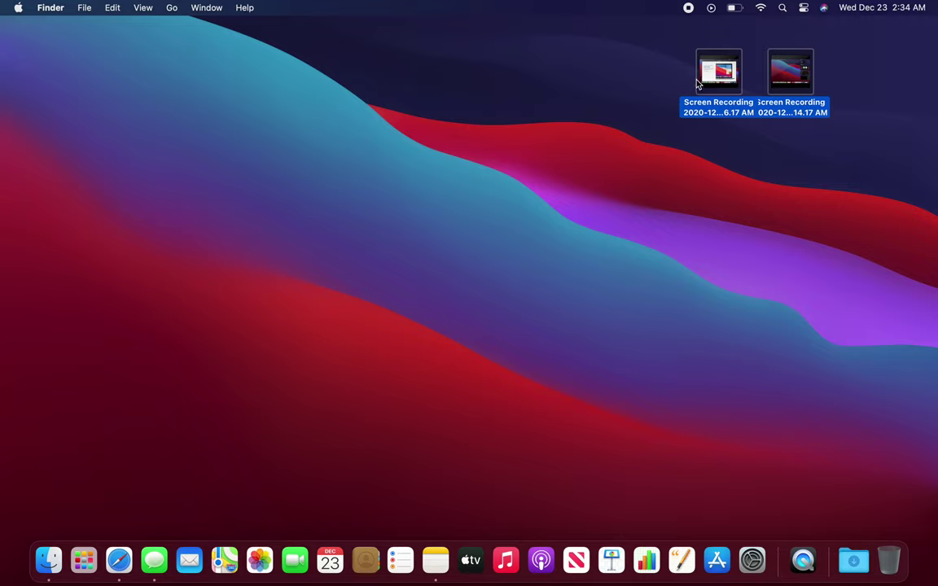
left_click_drag(697, 81, 870, 549)
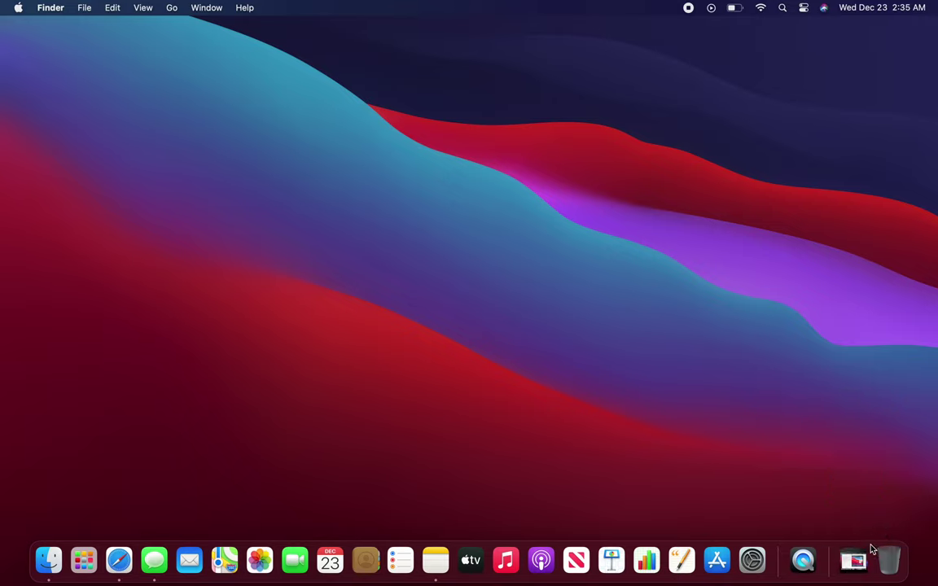
Step: Preview the Downloads stack in the Dock and open the Downloads folder in a Finder window
left_click(851, 570)
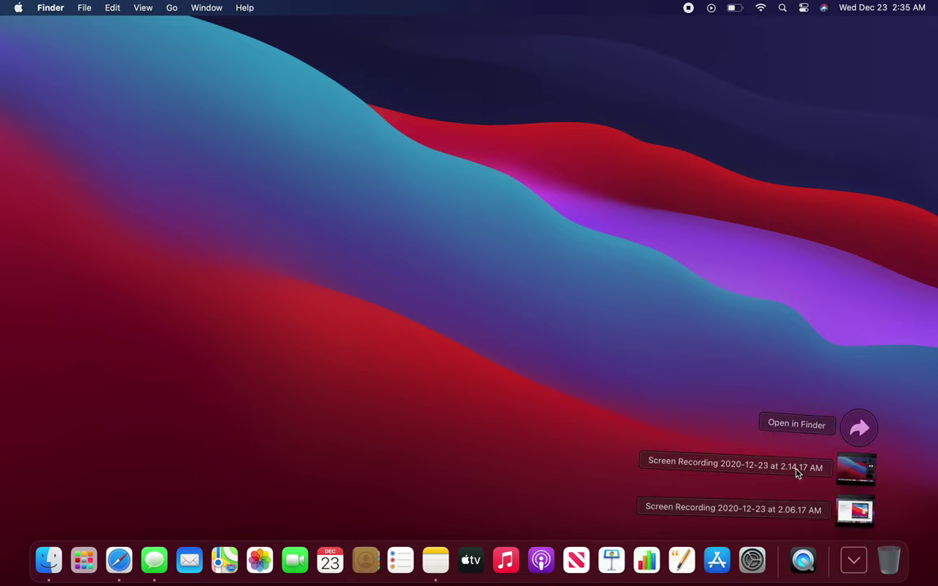
left_click(853, 560)
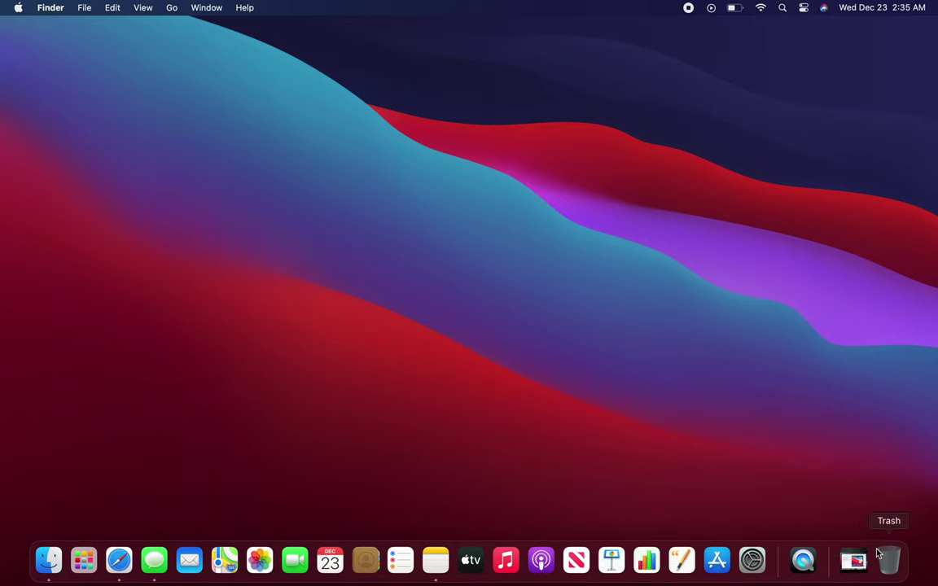
left_click(850, 560)
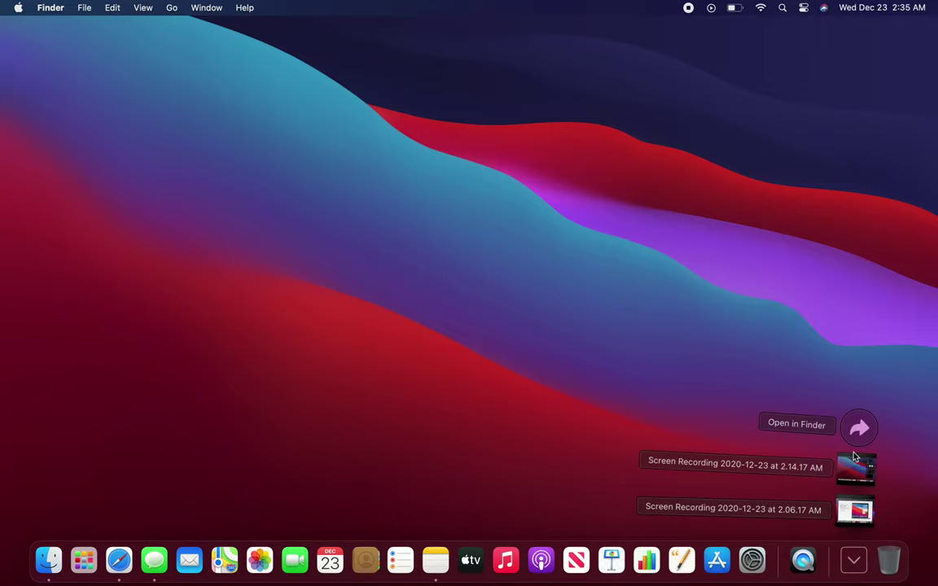
left_click(853, 563)
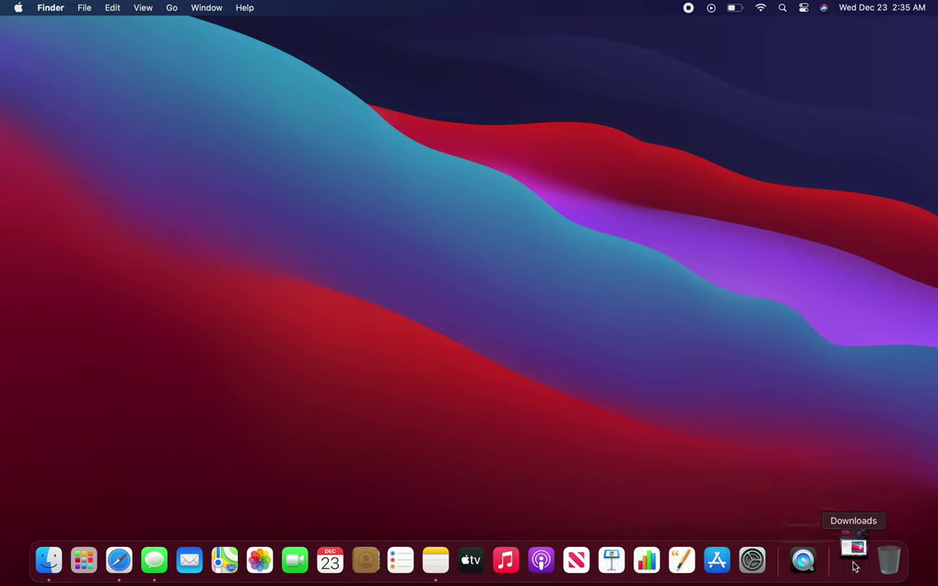
left_click(853, 565)
left_click(859, 427)
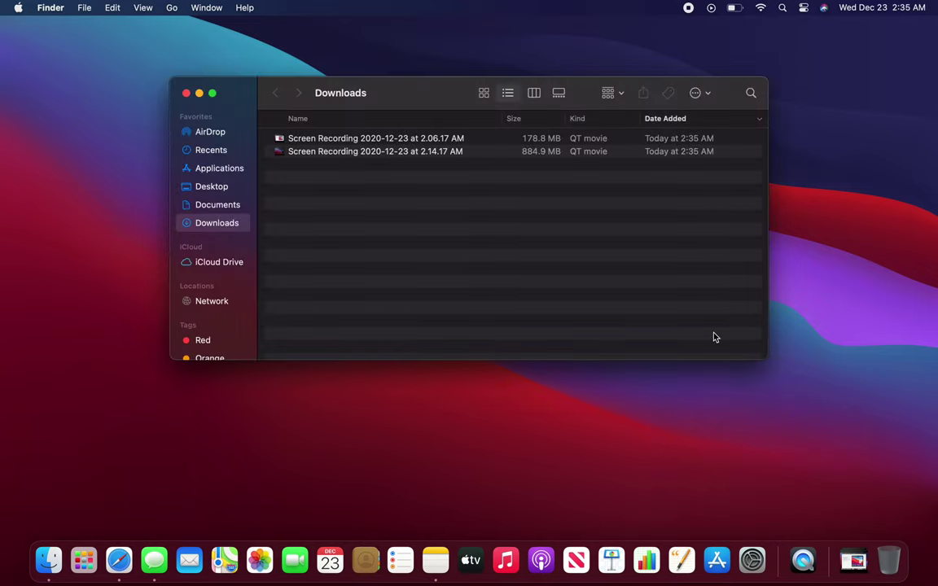
Step: Select both screen recordings in Downloads, drag them to the desktop, and close the window
left_click(336, 140)
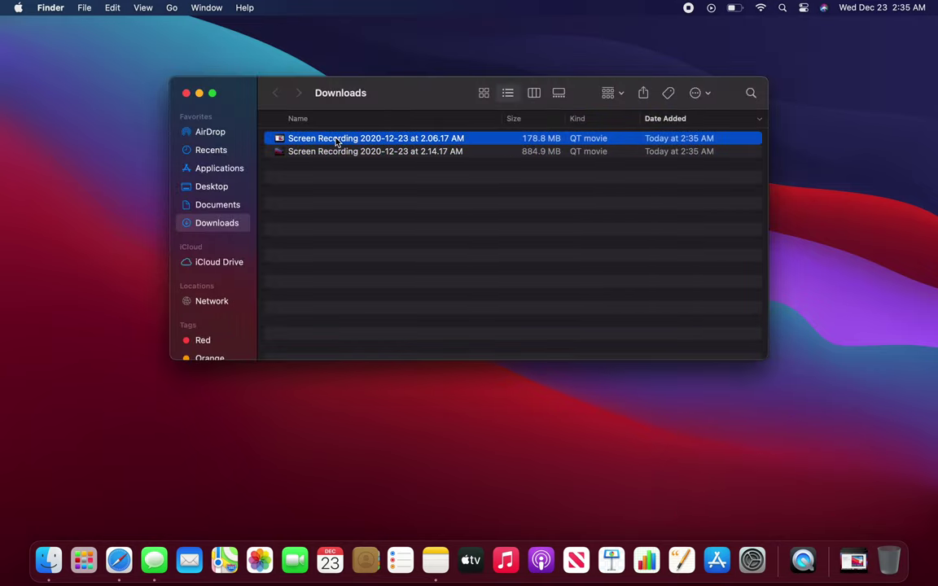
key("super+a")
left_click_drag(336, 140, 632, 426)
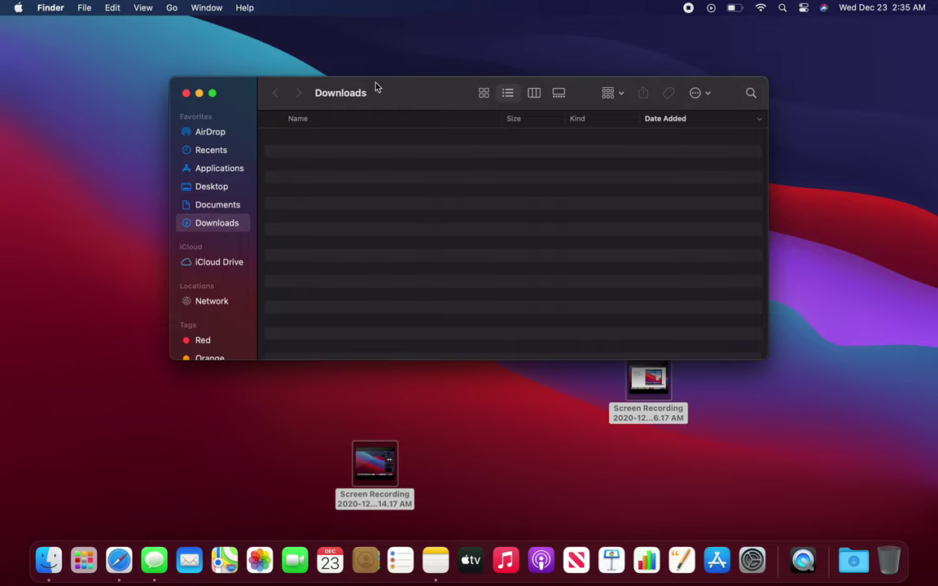
left_click(186, 93)
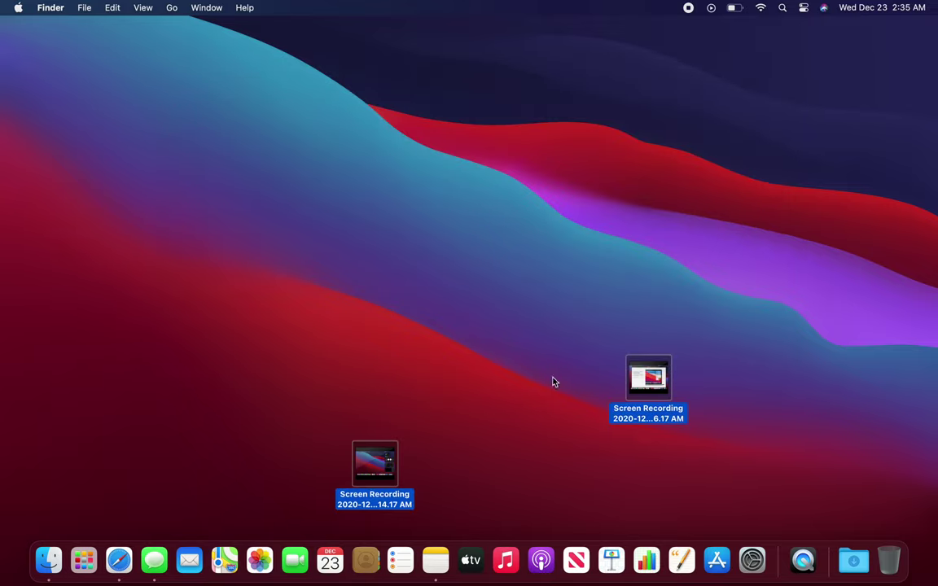
Step: Marquee-select both recordings on the desktop and drag them onto the Trash
left_click_drag(648, 402, 711, 459)
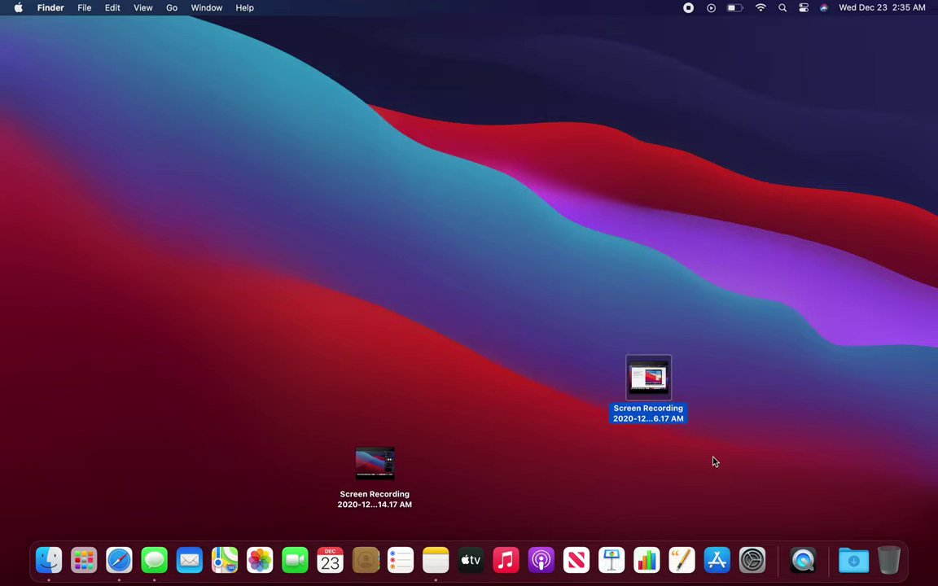
left_click_drag(730, 297, 771, 354)
left_click_drag(770, 299, 358, 504)
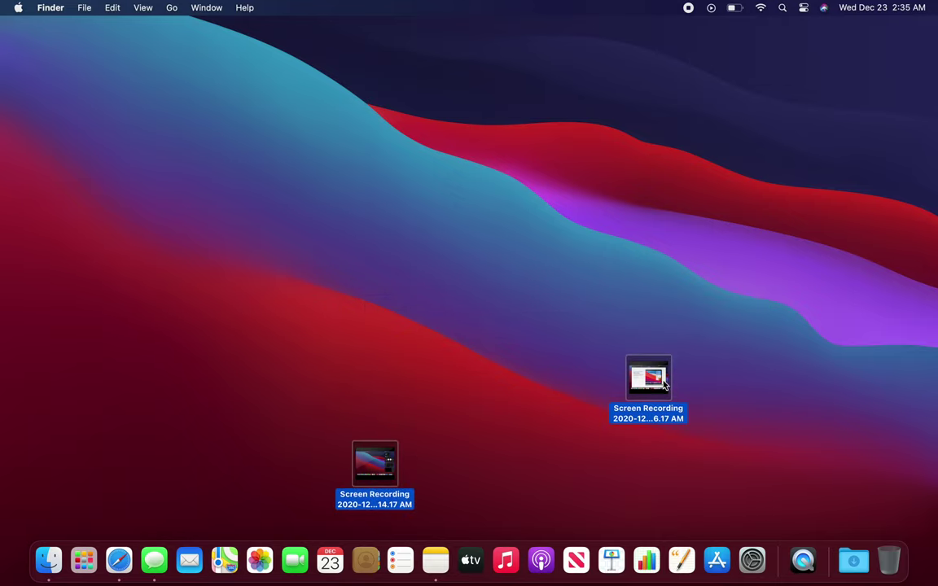
left_click_drag(655, 384, 888, 551)
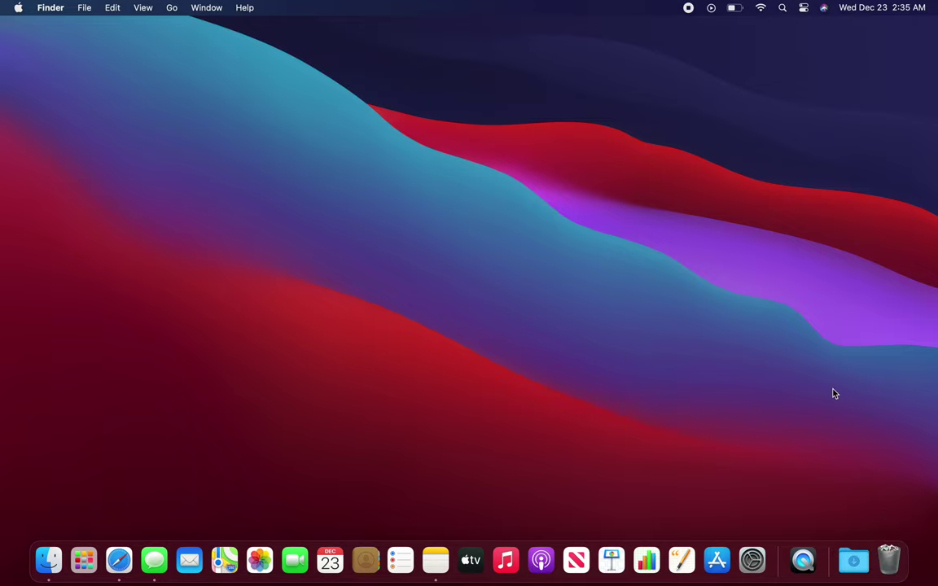
Step: Open the Trash window from the Dock and select both screen recordings in it
left_click(888, 560)
left_click_drag(407, 152, 296, 251)
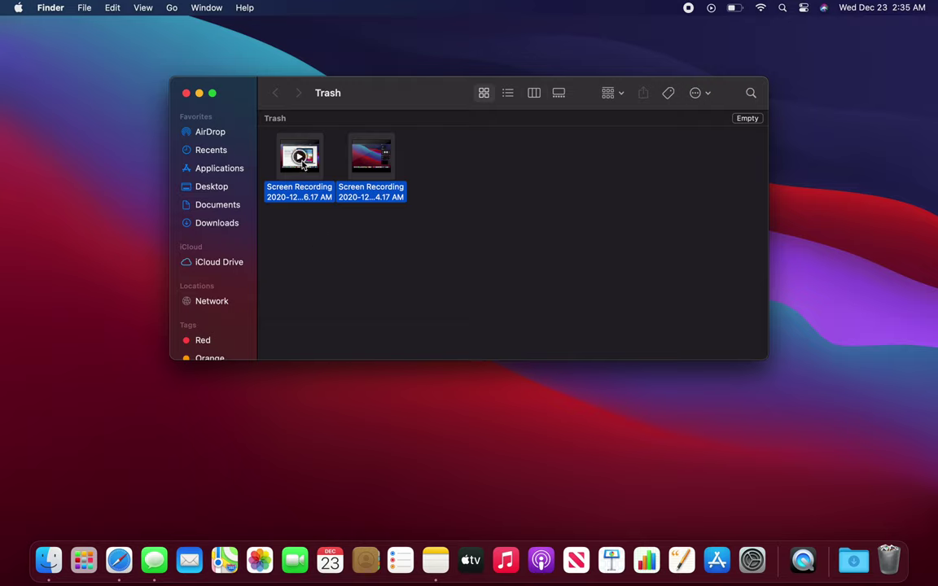
mouse_move(302, 166)
left_click(85, 9)
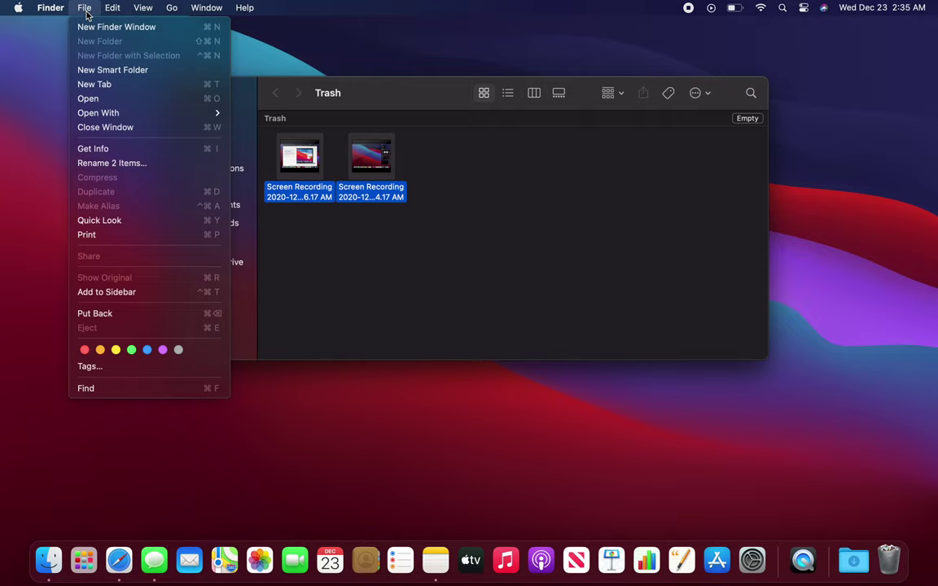
Step: Put Back both recordings, close the Desktop and Trash windows, and reselect both desktop icons
left_click(135, 317)
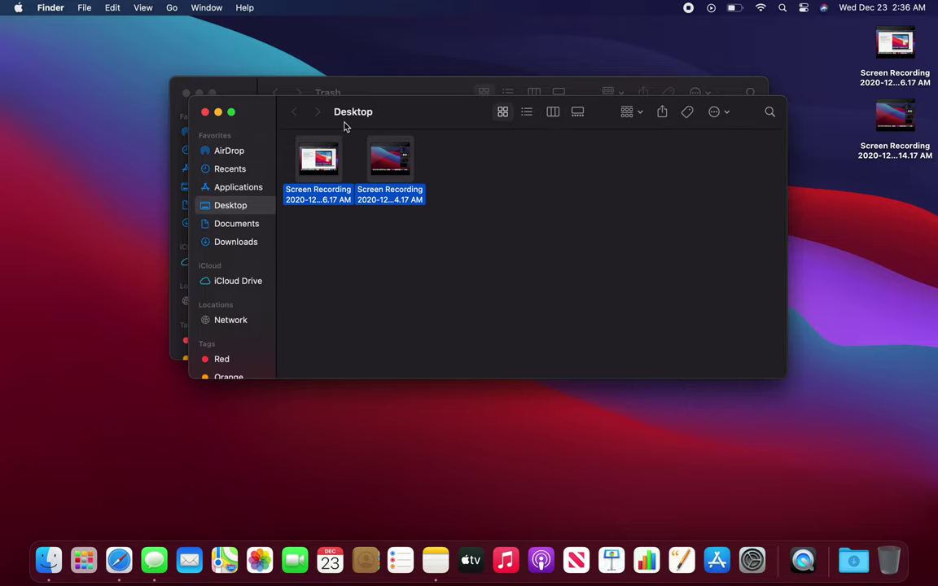
key("cmd+w")
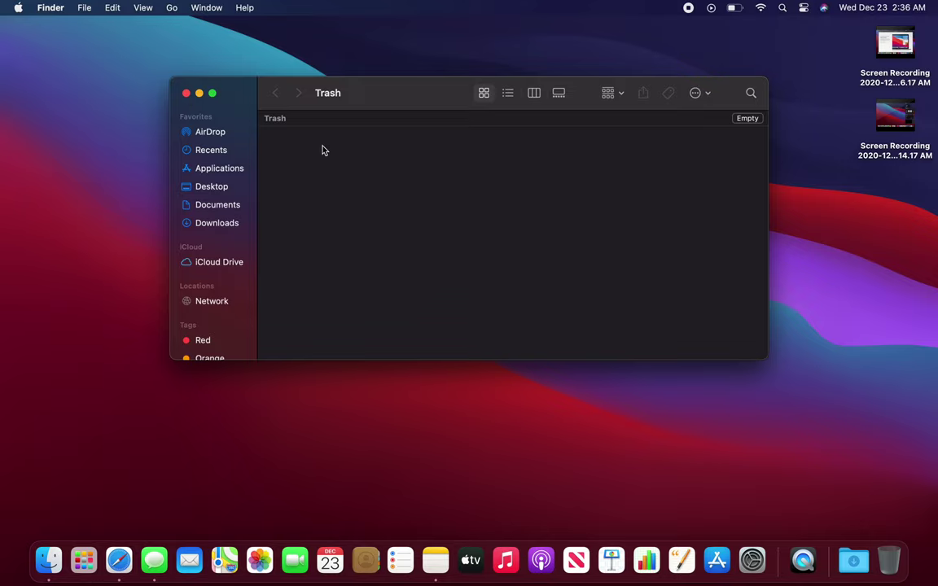
left_click(186, 94)
left_click_drag(837, 52, 928, 179)
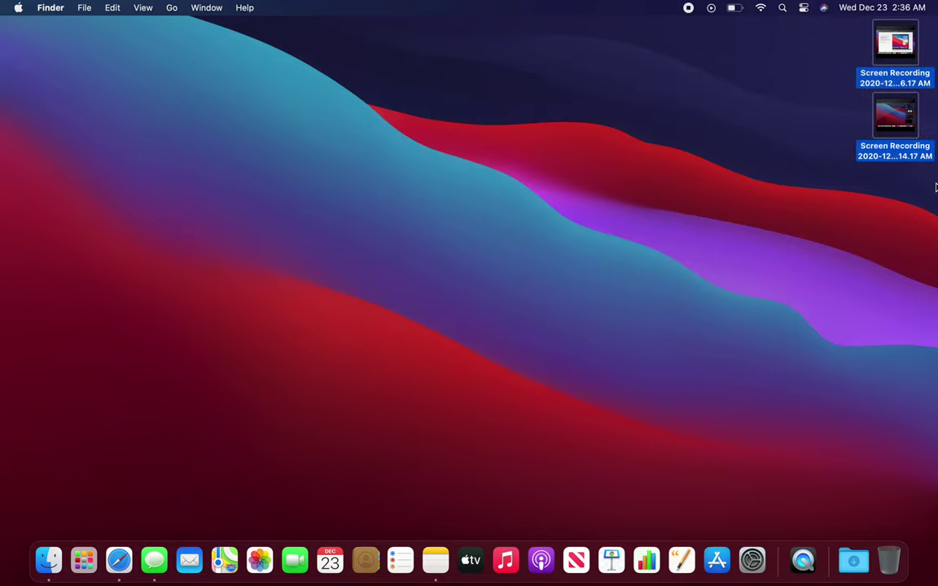
left_click(85, 8)
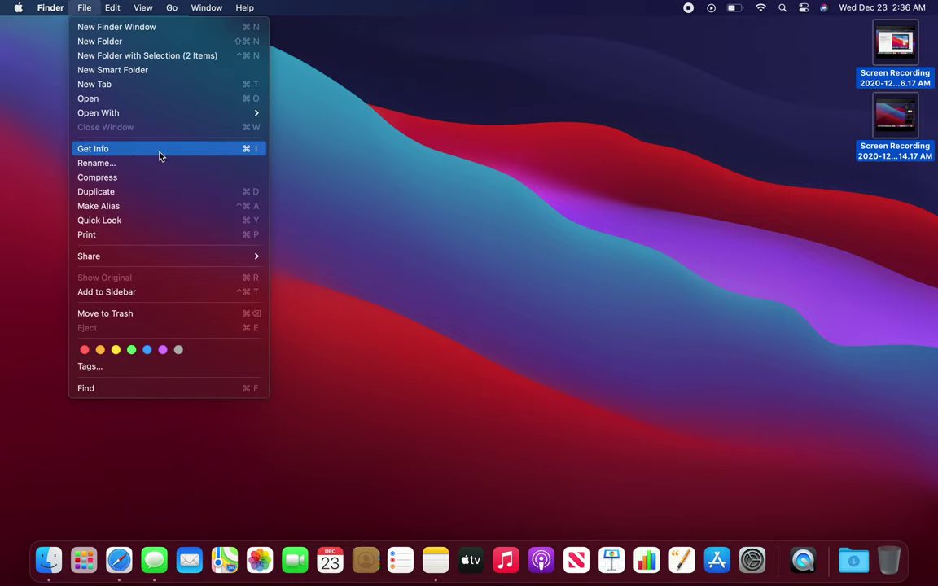
Step: Send both selected recordings to the Trash with File > Move to Trash
left_click(128, 320)
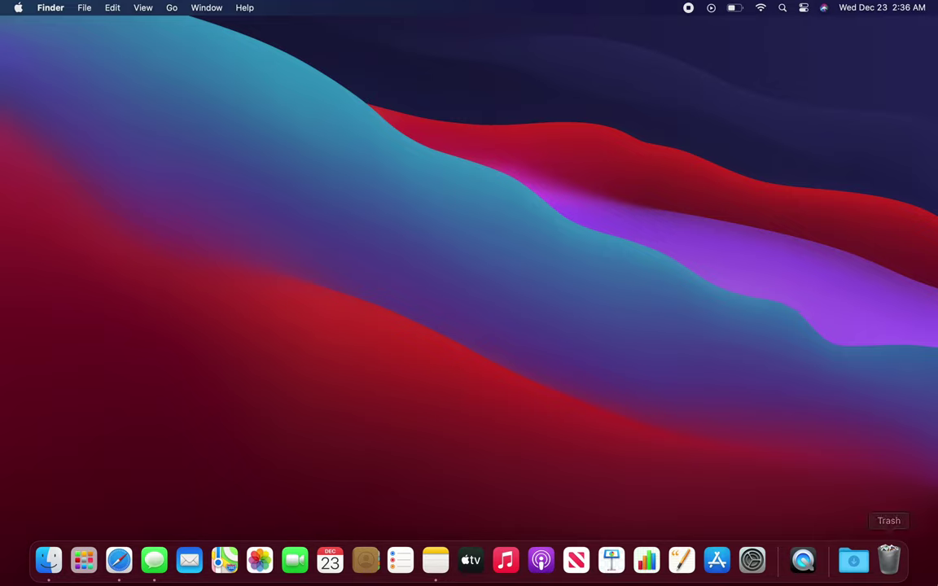
Step: Put Back both recordings from the Trash, close the Desktop and Trash windows, and reselect them
left_click(888, 560)
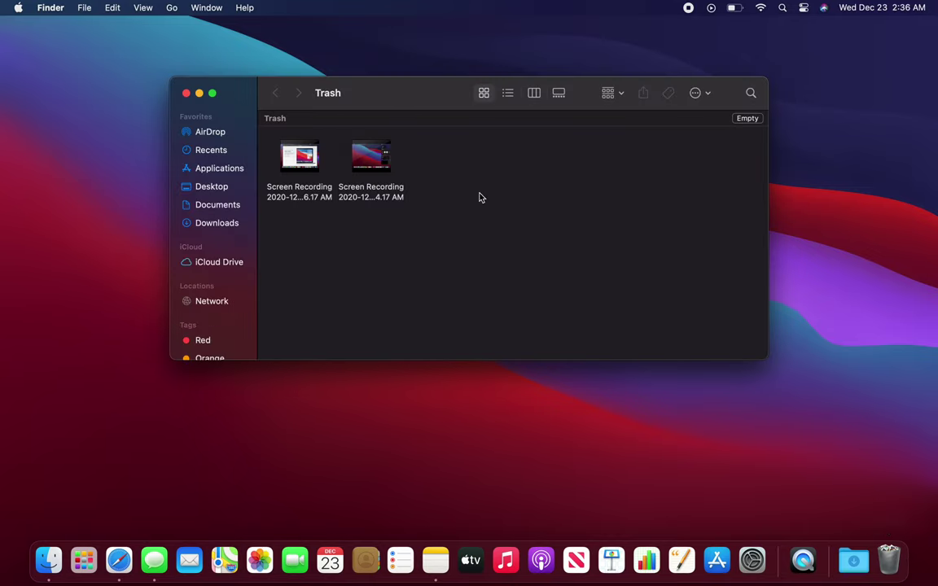
left_click_drag(440, 177, 300, 231)
left_click(84, 9)
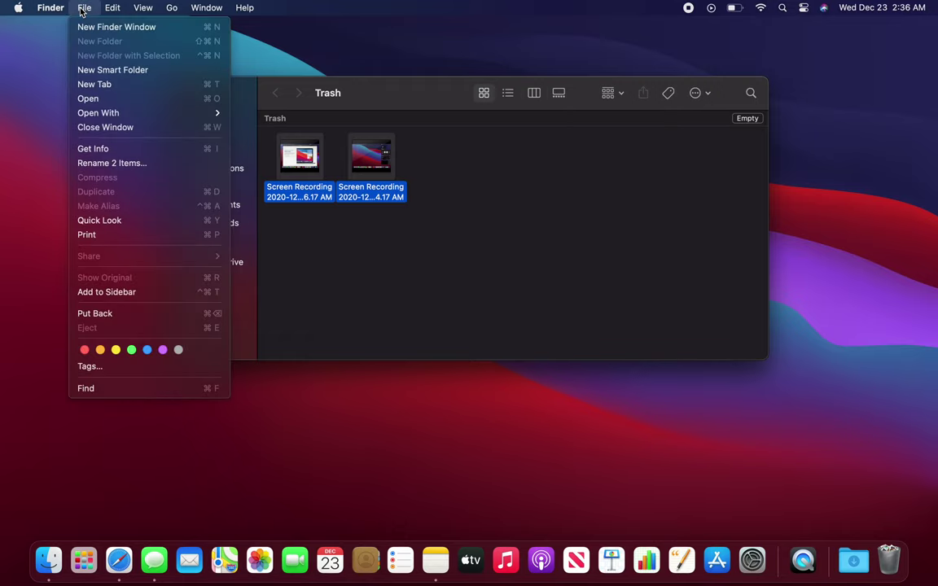
left_click(123, 313)
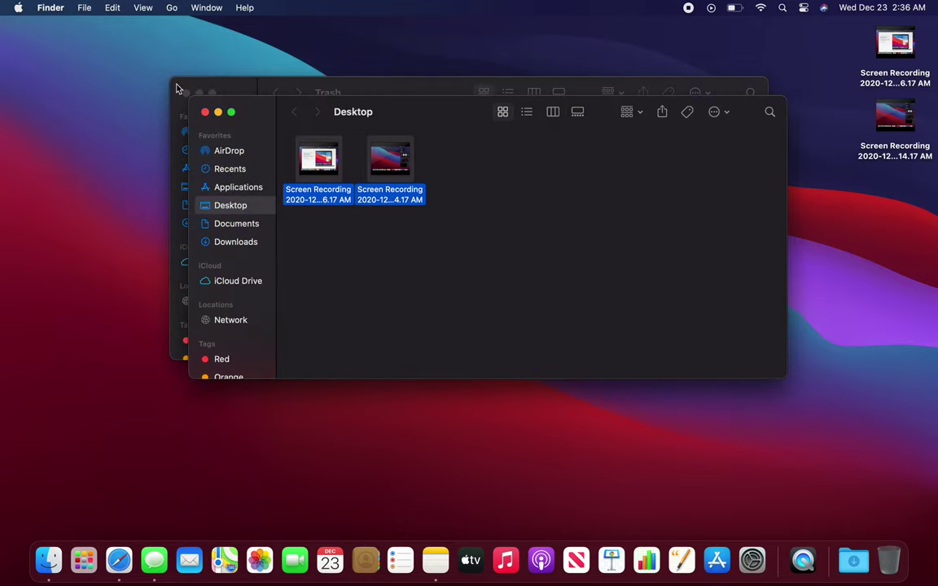
left_click(205, 111)
left_click(187, 94)
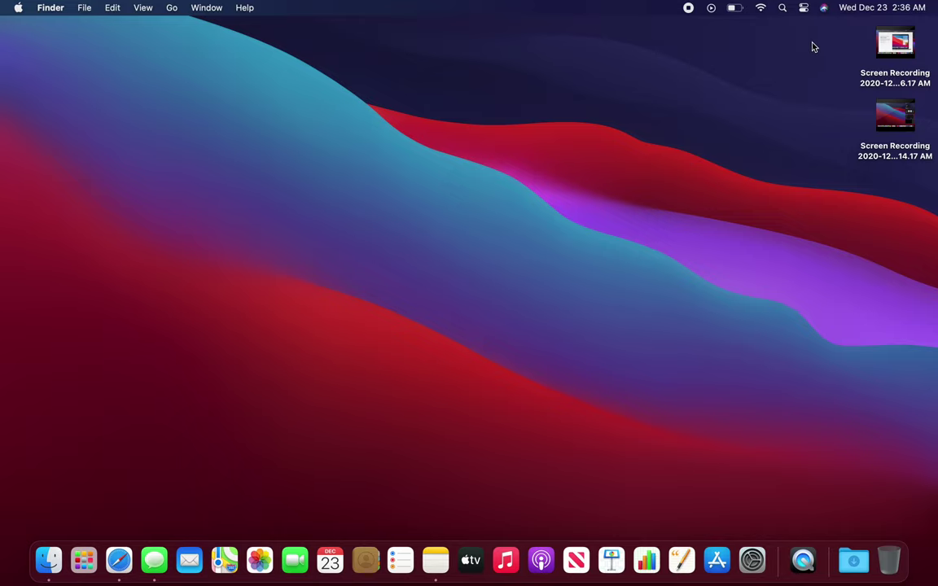
left_click_drag(811, 46, 936, 167)
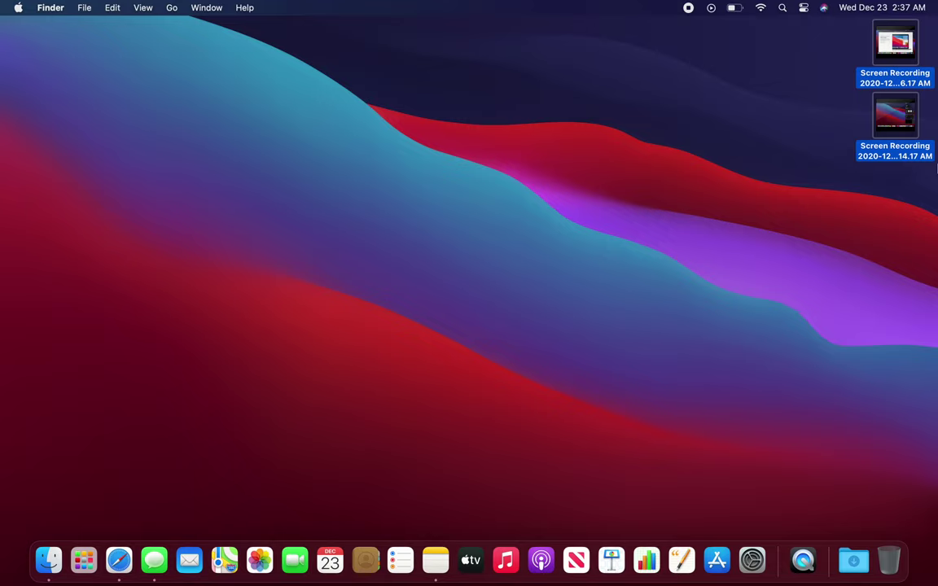
Step: Move both selected recordings to the Trash with Cmd+Delete
key("super+BackSpace")
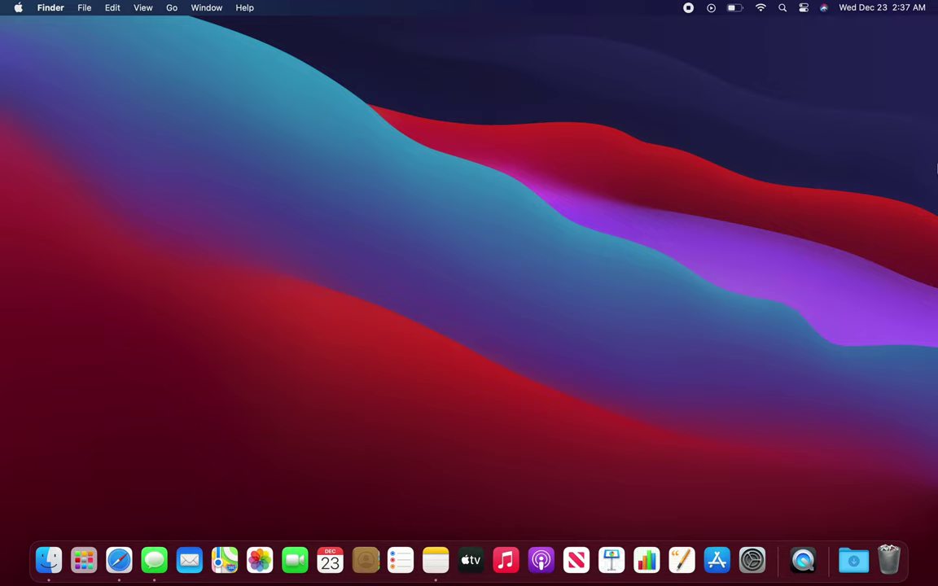